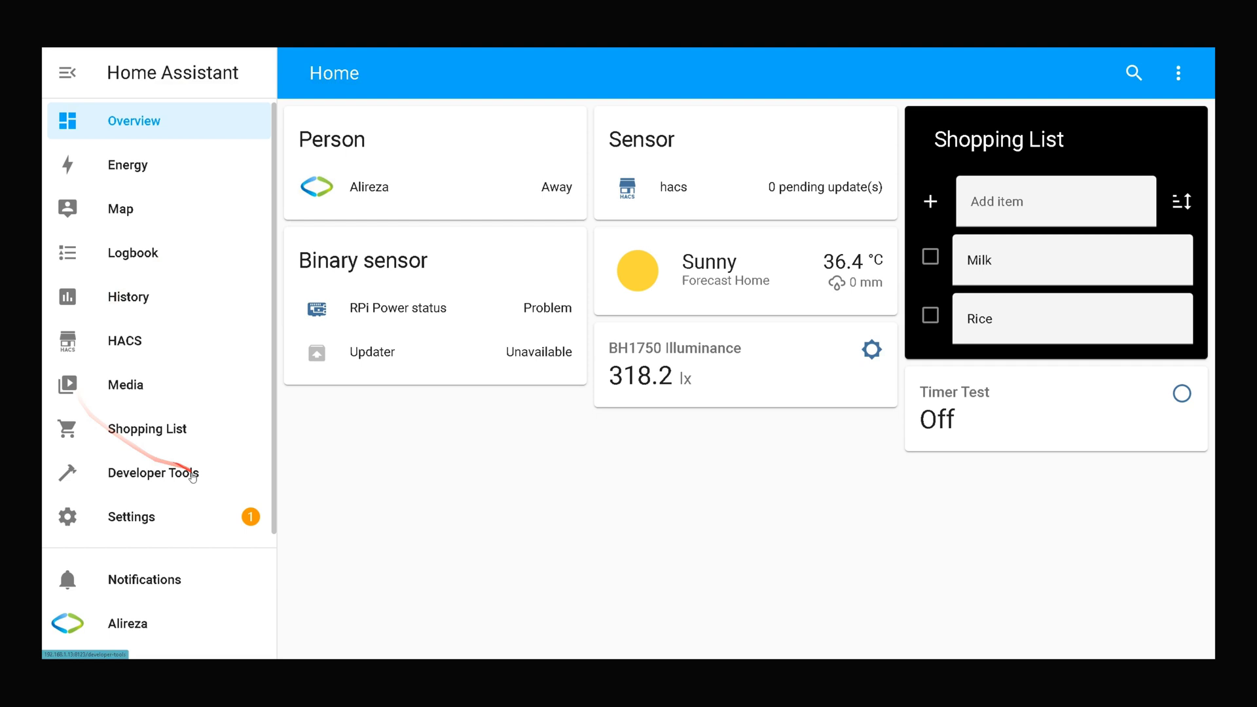
# Step: Launch the ESPHome dashboard from Settings > Add-ons > ESPHome, showing esp32 online
pyautogui.click(134, 520)
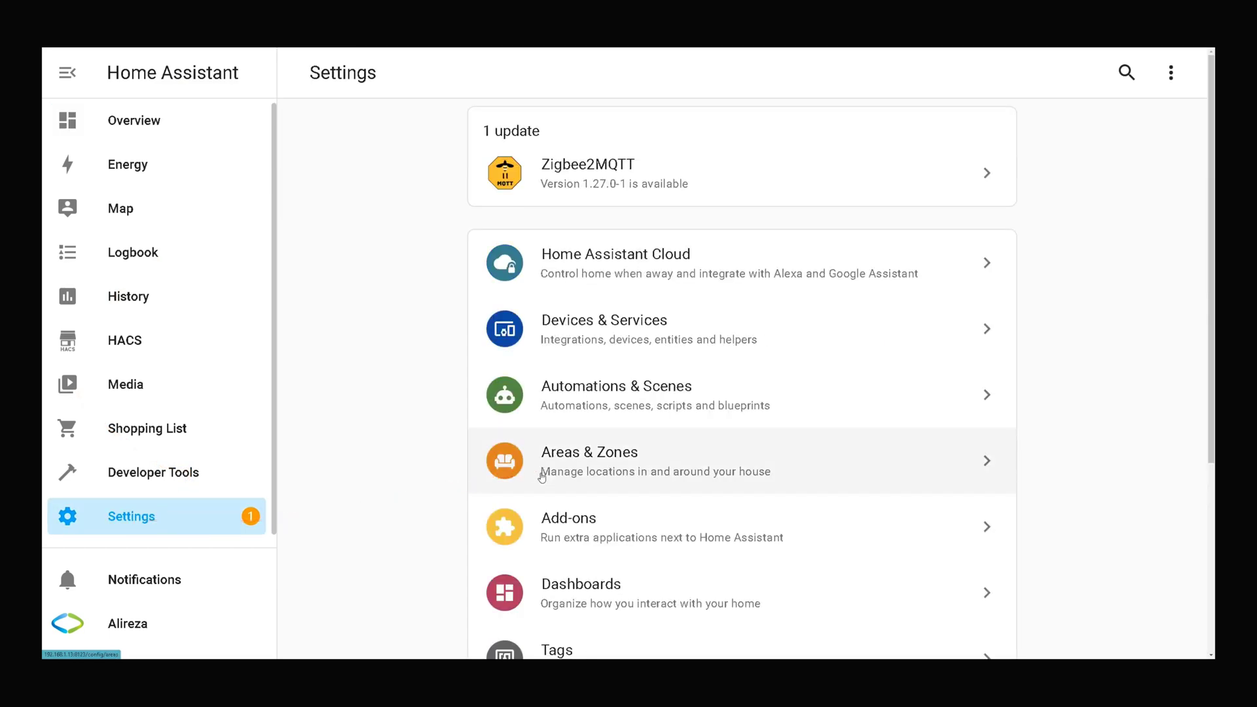
pyautogui.click(617, 528)
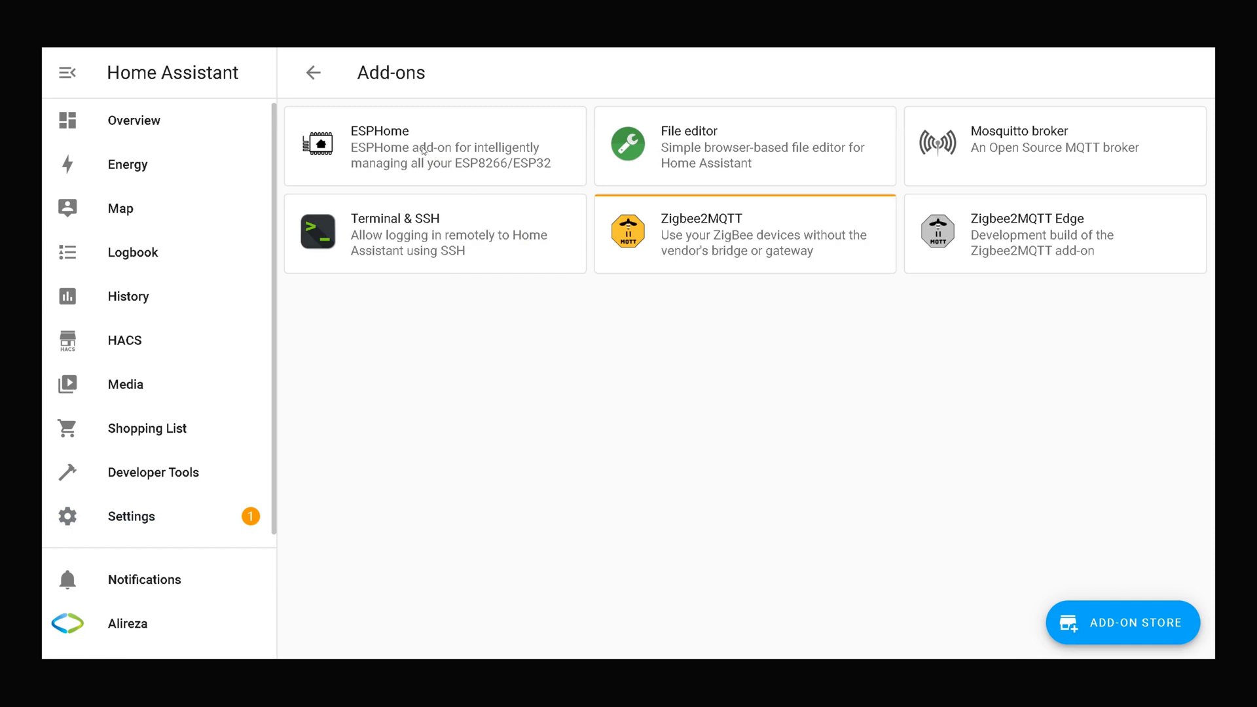
pyautogui.click(423, 152)
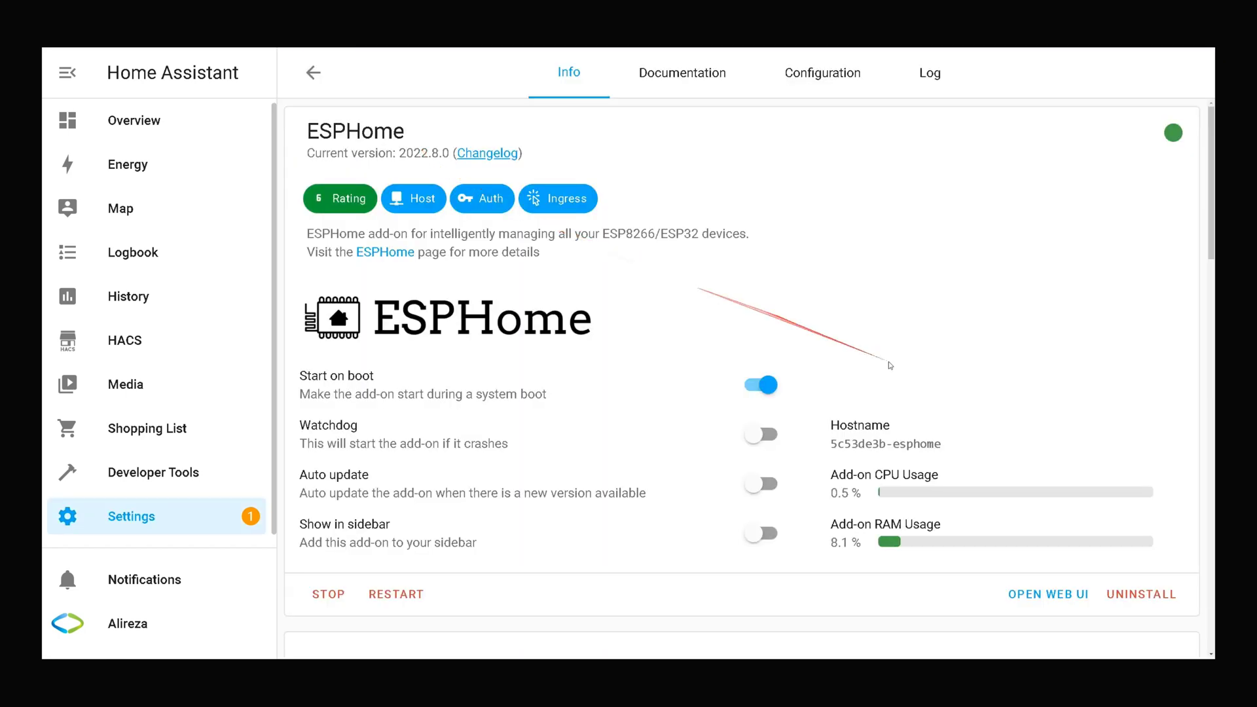
pyautogui.click(1047, 607)
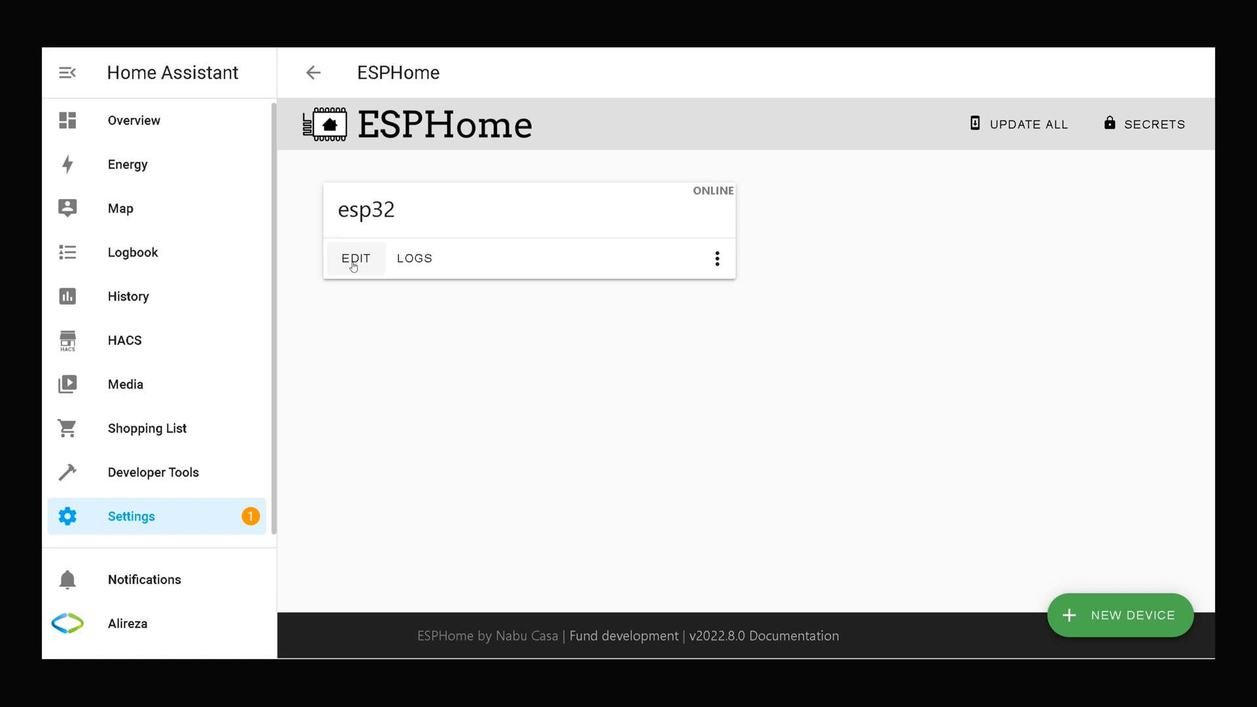
# Step: Paste an i2c bus (sda 21, scl 22, id bus_a) and bh1750 sensor at the end of esp32.yaml
pyautogui.click(355, 259)
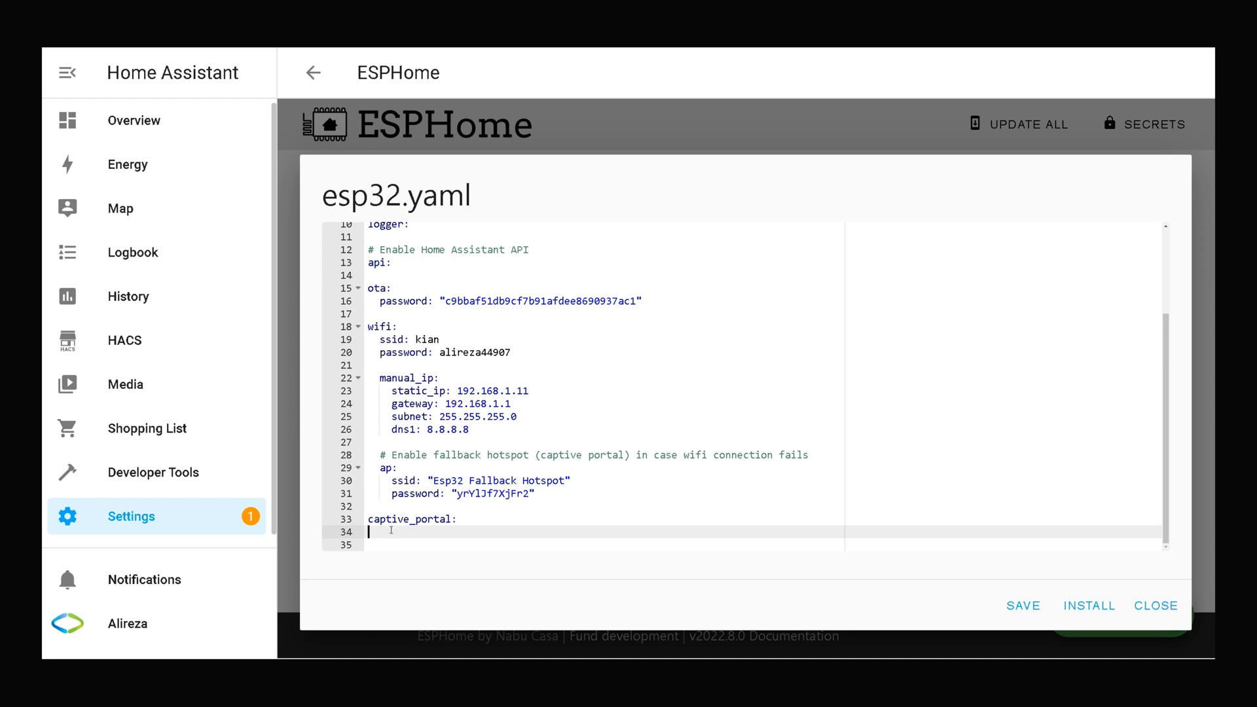
pyautogui.rightClick(391, 530)
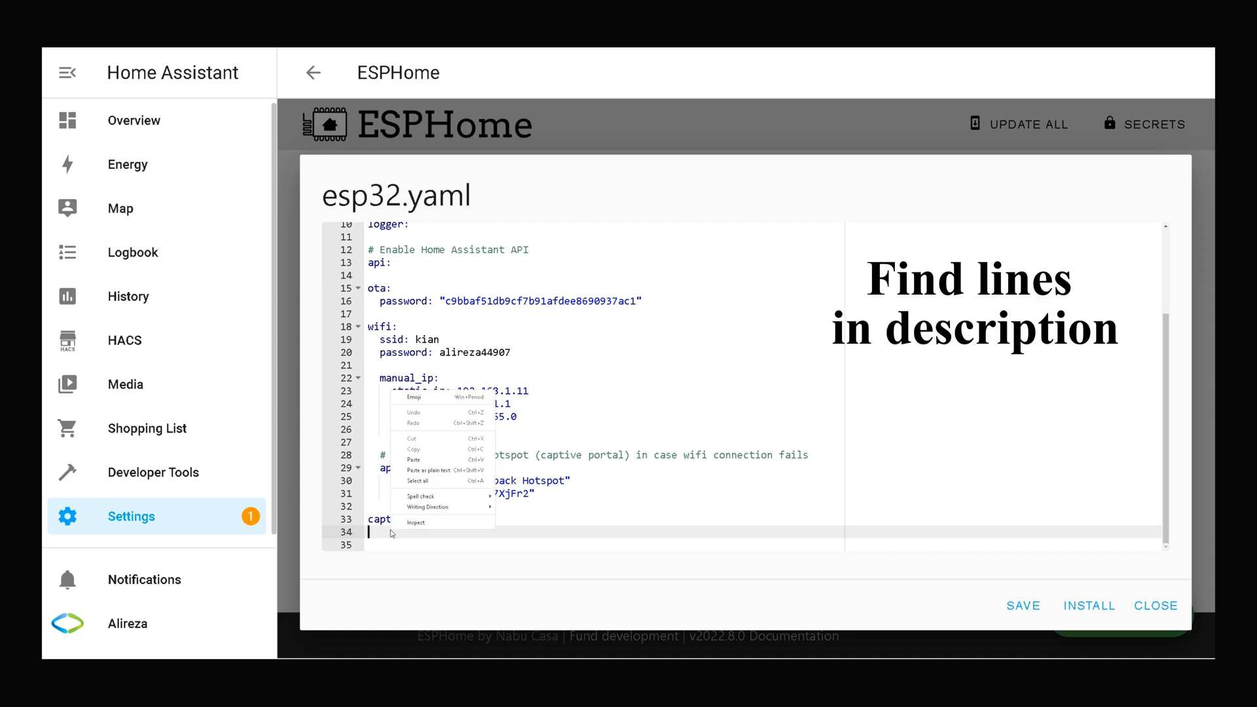
pyautogui.click(414, 460)
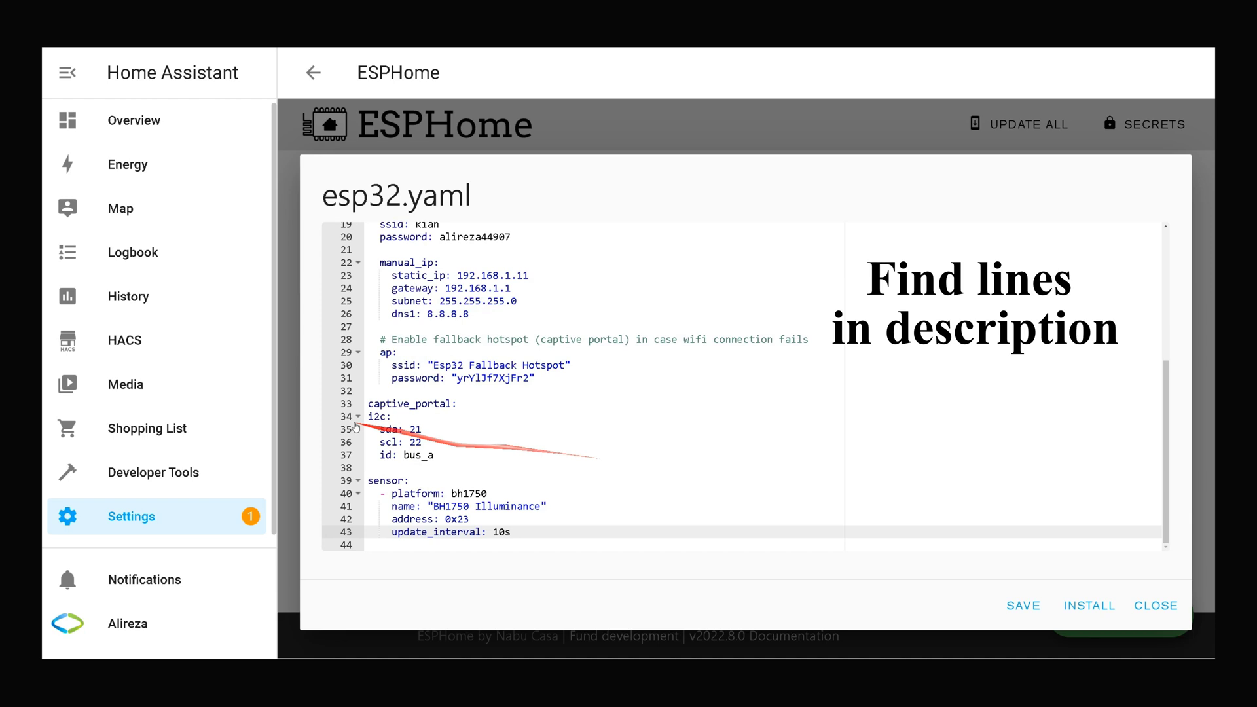
pyautogui.moveTo(368, 416); pyautogui.dragTo(460, 460)
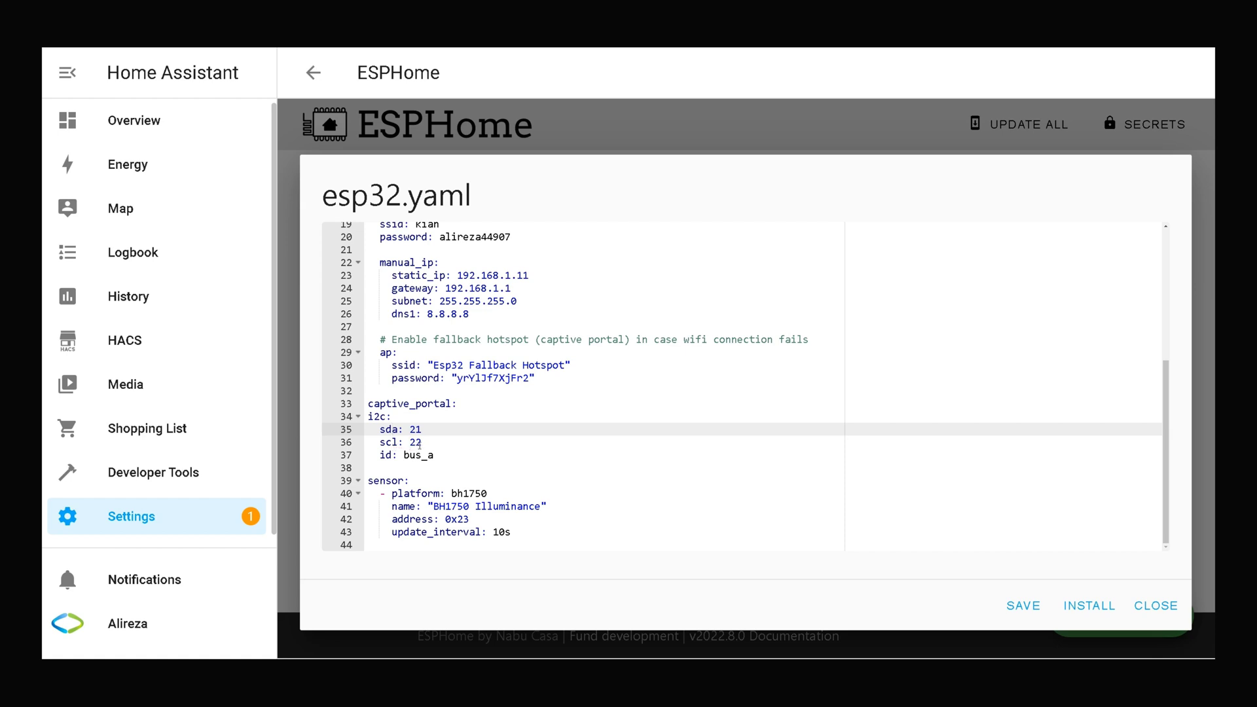
# Step: Rename the bh1750 sensor to 'Light Sensor' in esp32.yaml
pyautogui.click(369, 480)
pyautogui.moveTo(380, 486); pyautogui.dragTo(370, 546)
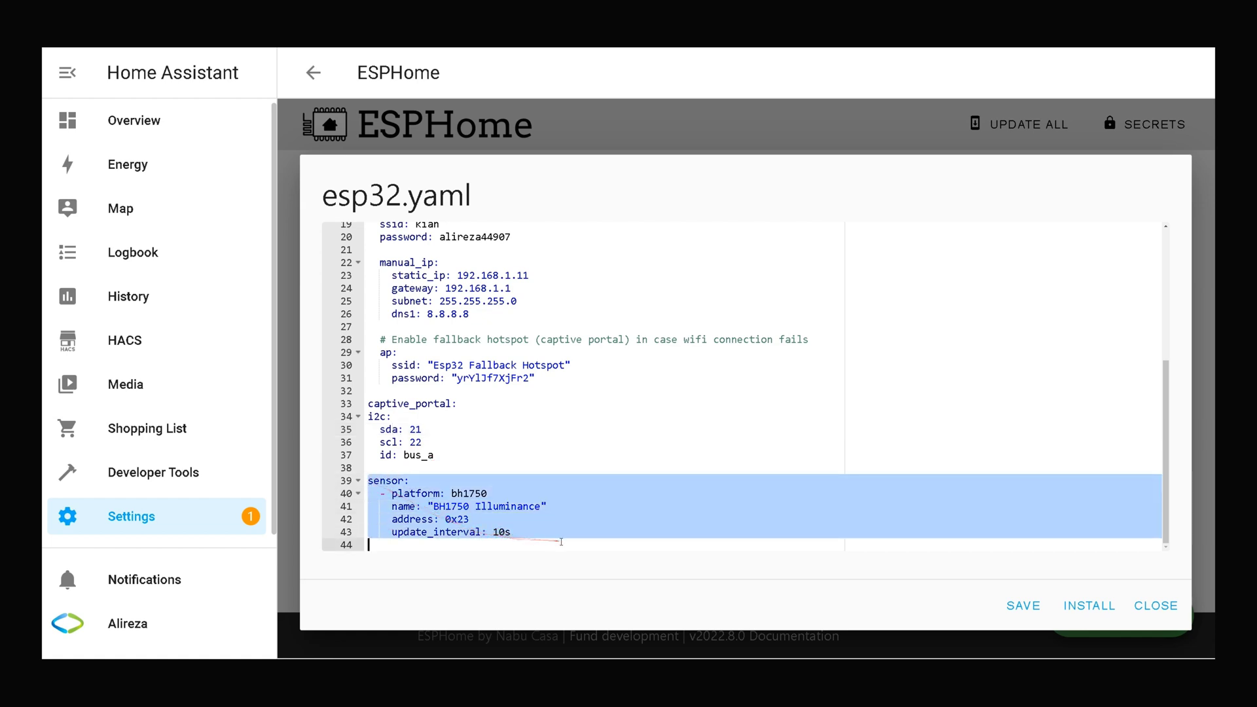
pyautogui.click(510, 519)
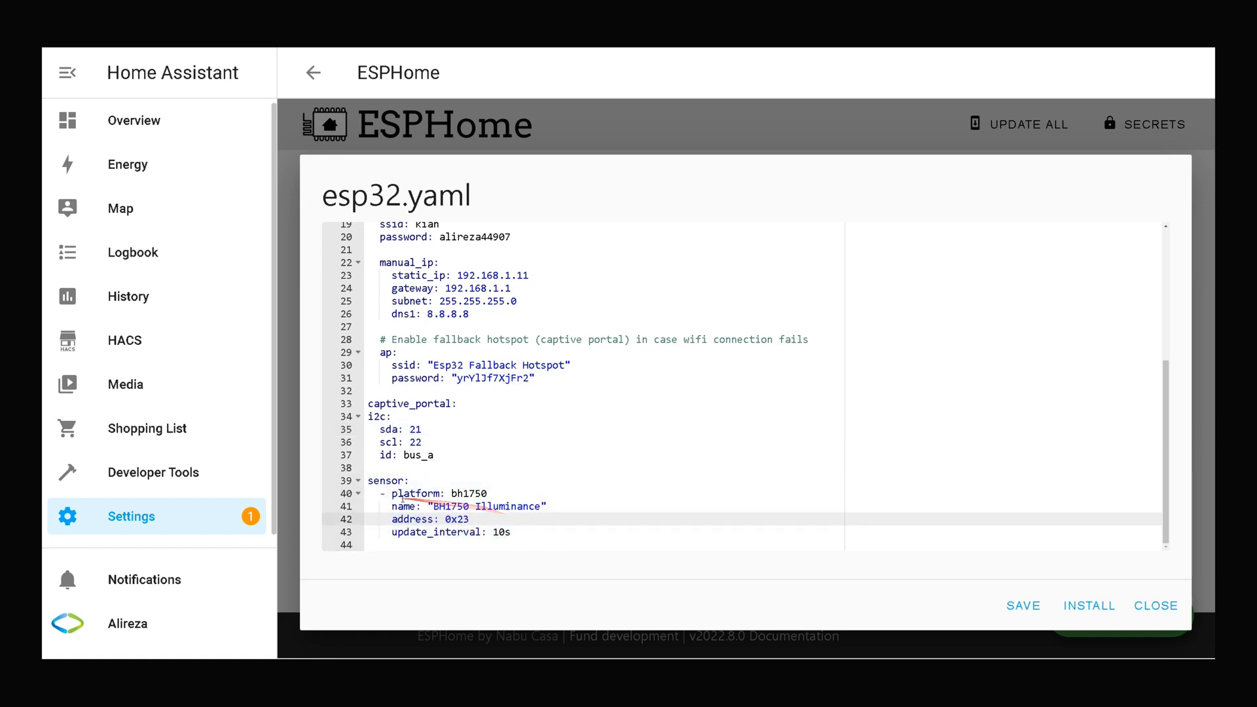
pyautogui.moveTo(450, 493); pyautogui.dragTo(491, 497)
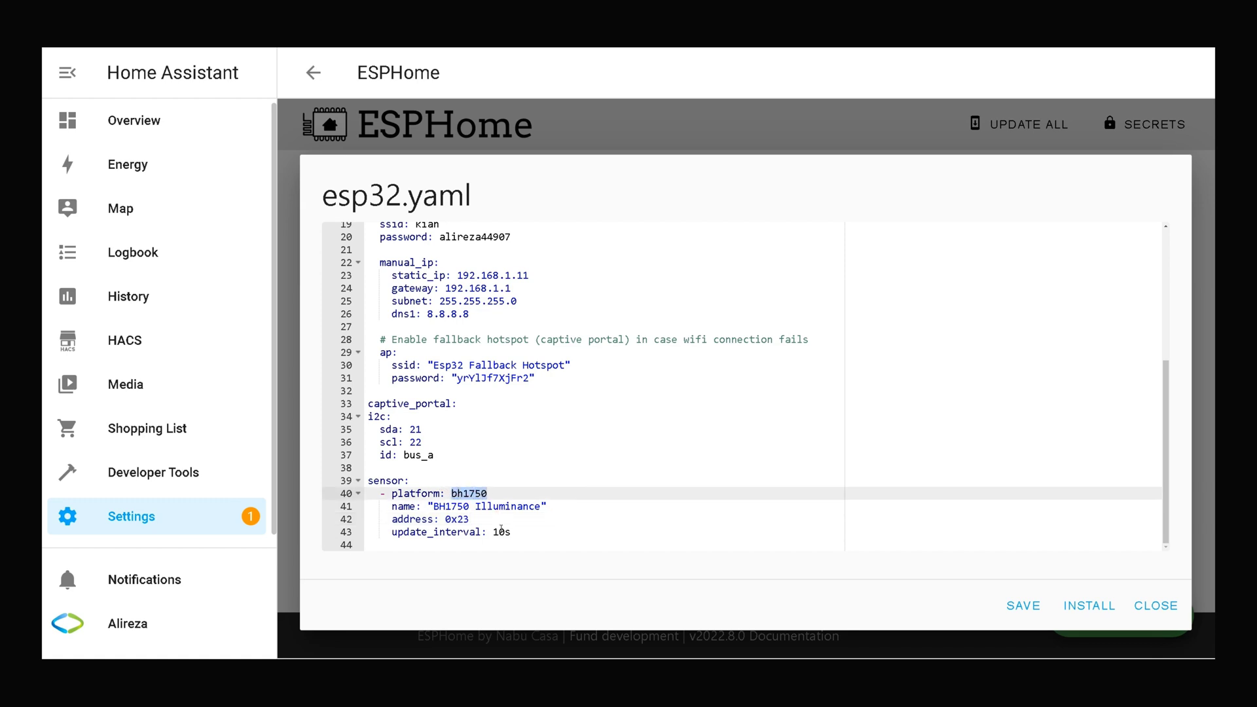
pyautogui.click(433, 506)
pyautogui.moveTo(434, 506); pyautogui.dragTo(542, 506)
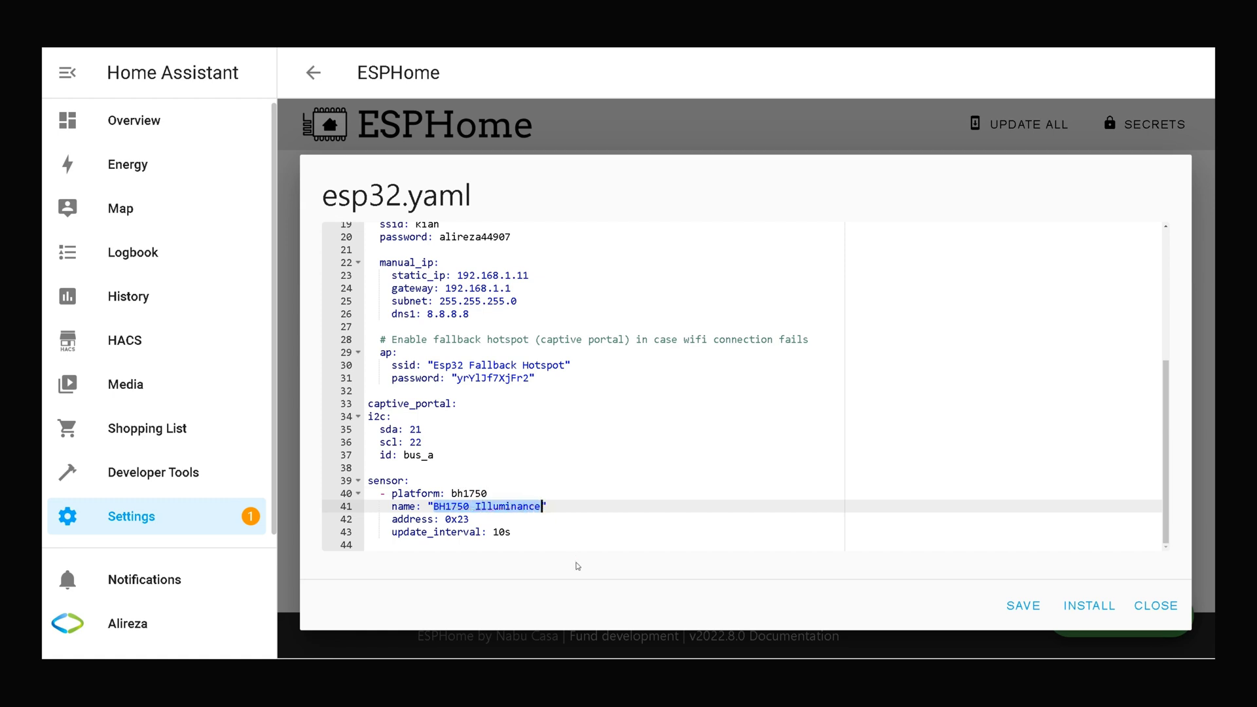
pyautogui.write('Light Se')
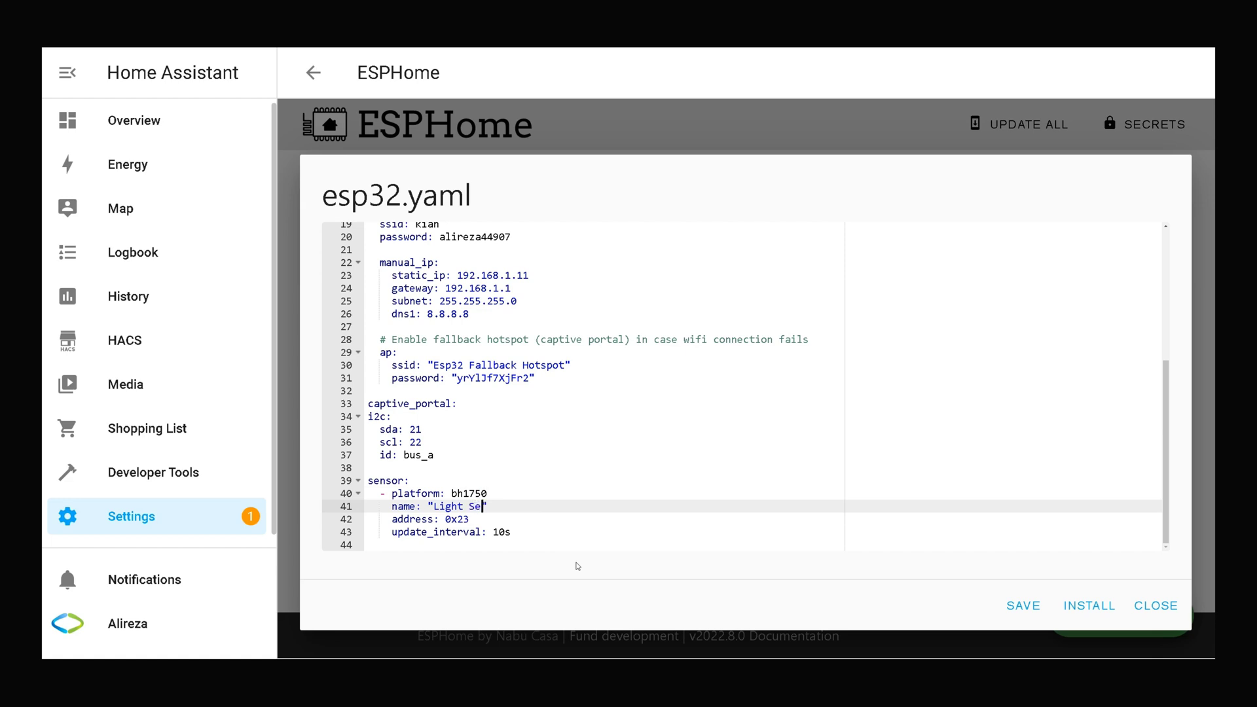
pyautogui.write('nsor')
# Step: Change the sensor's I2C address from 0x23 to 0x5c
pyautogui.moveTo(368, 519); pyautogui.dragTo(503, 522)
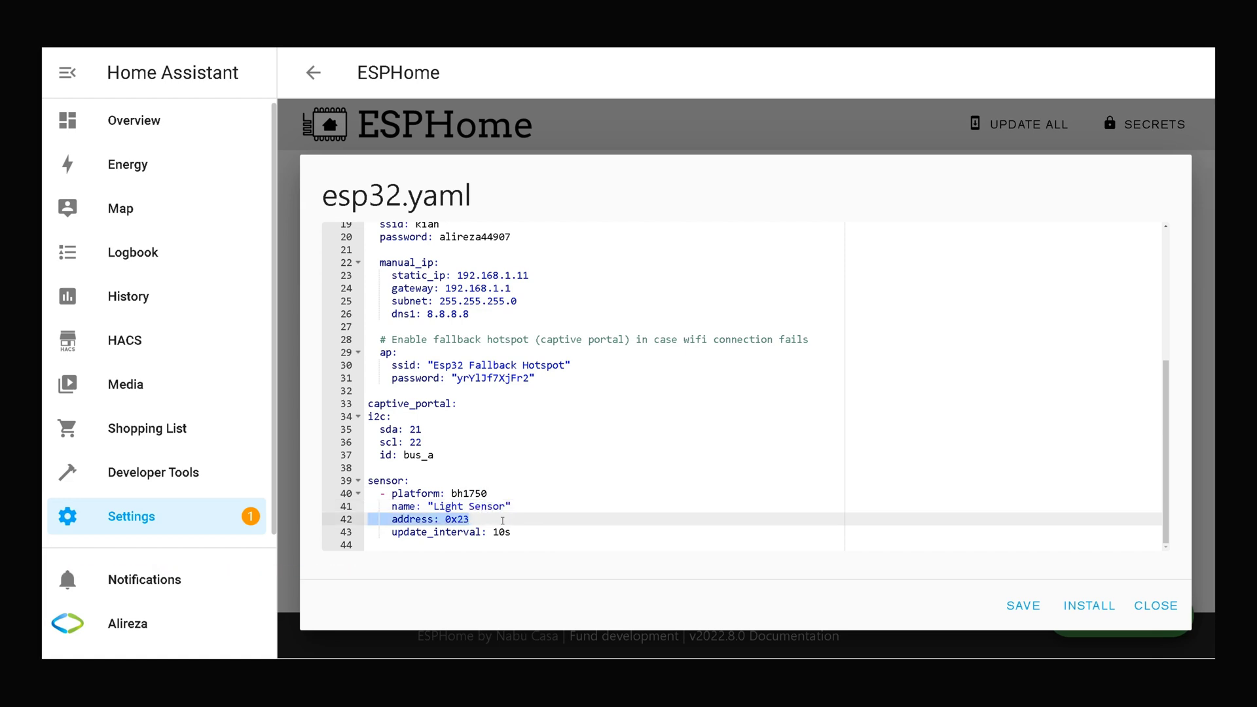
pyautogui.click(486, 518)
pyautogui.moveTo(472, 519); pyautogui.dragTo(447, 519)
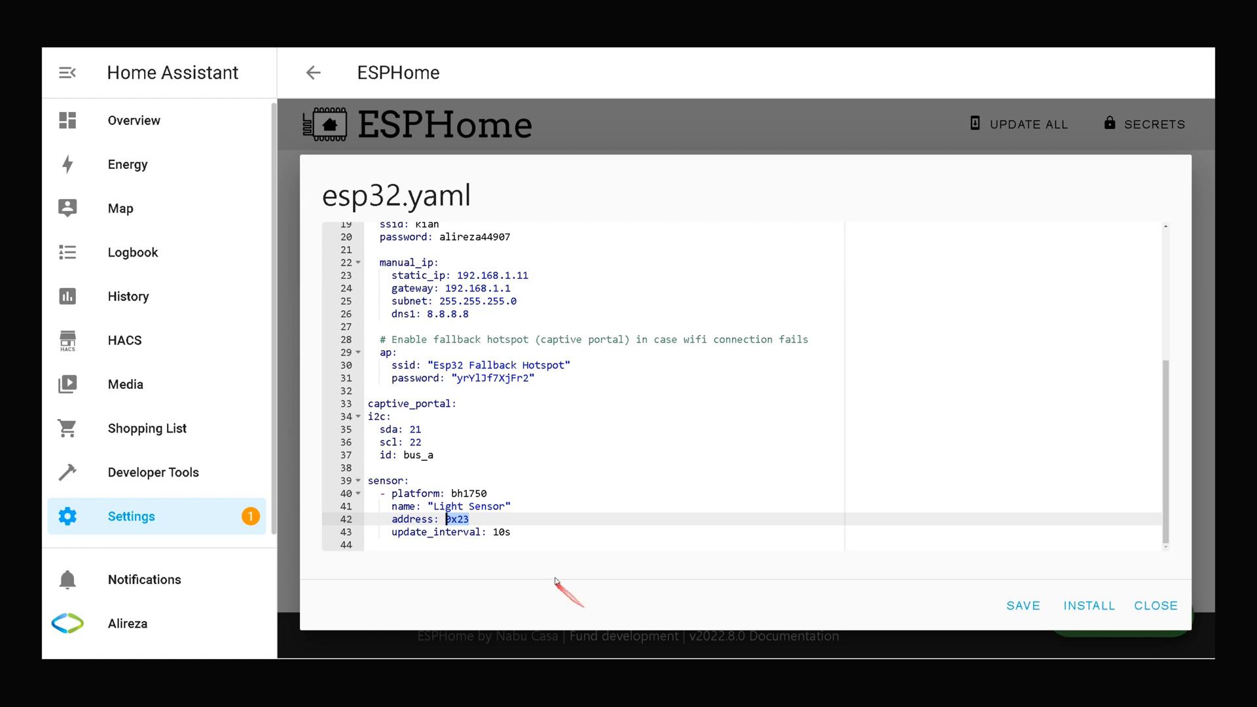
pyautogui.click(471, 519)
pyautogui.press('BackSpace')
pyautogui.press('BackSpace')
pyautogui.write('5c')
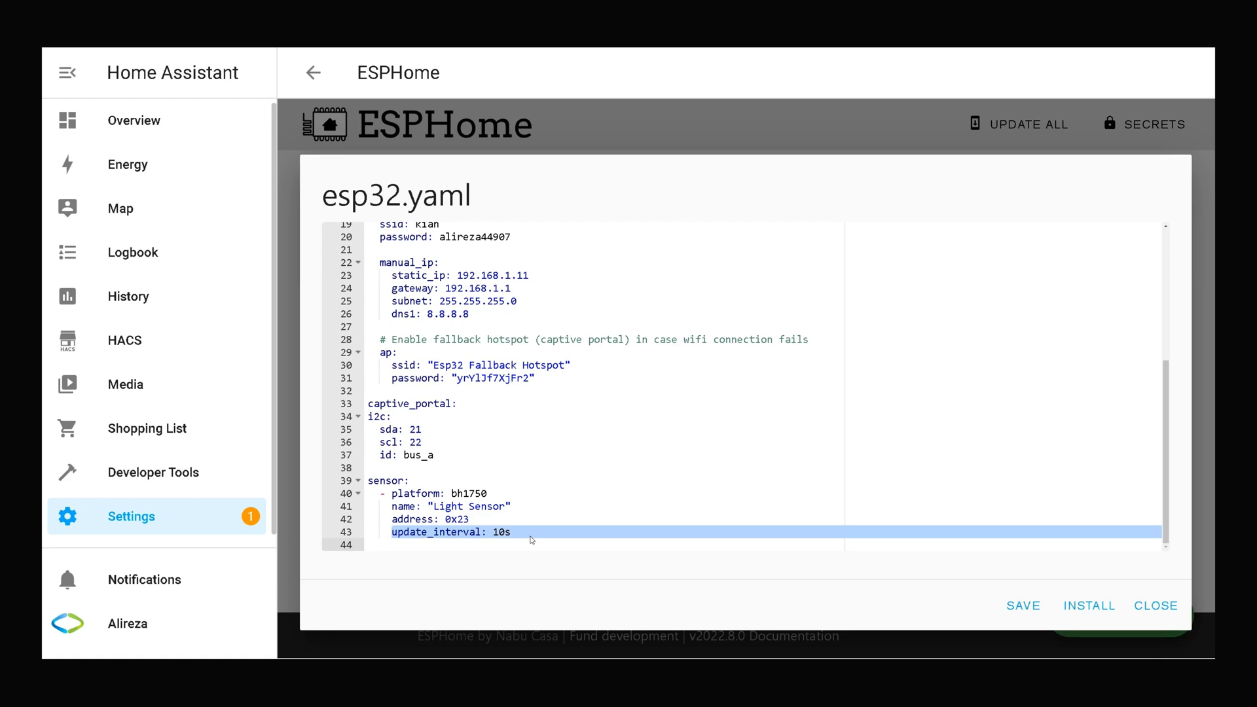
# Step: Set the sensor's update_interval to 5s instead of 10s, then review the i2c and sensor blocks
pyautogui.click(530, 520)
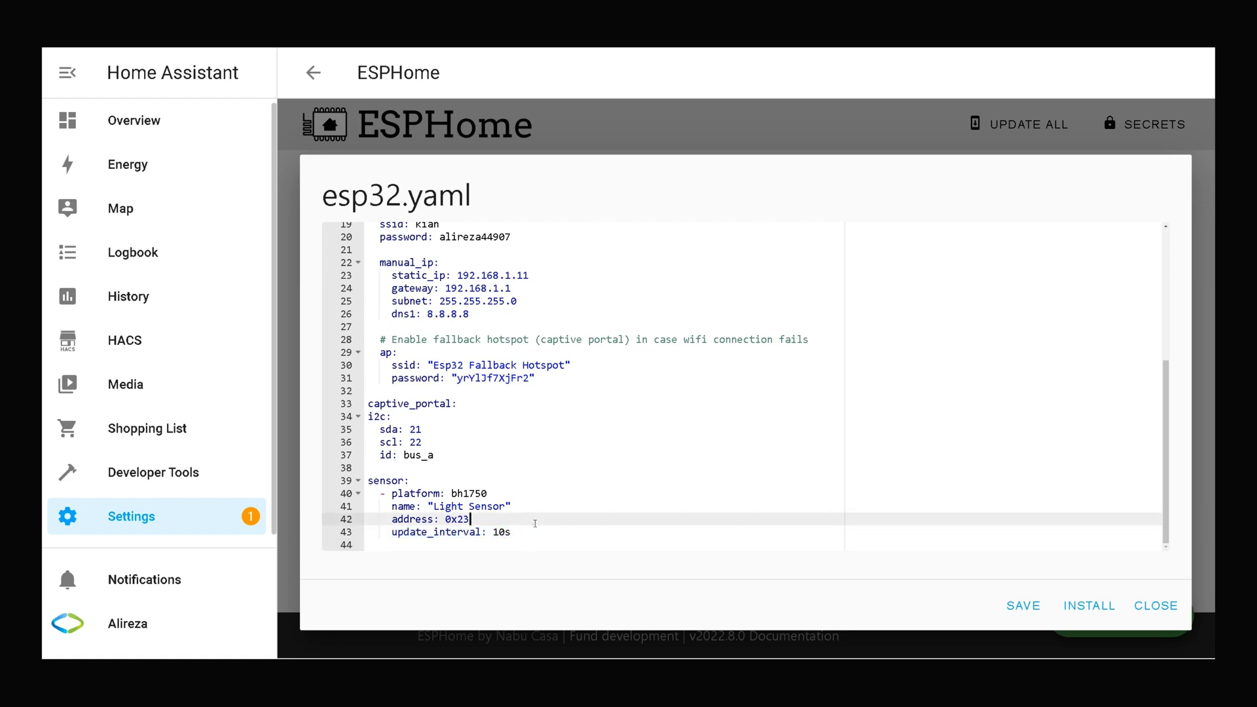
pyautogui.click(502, 532)
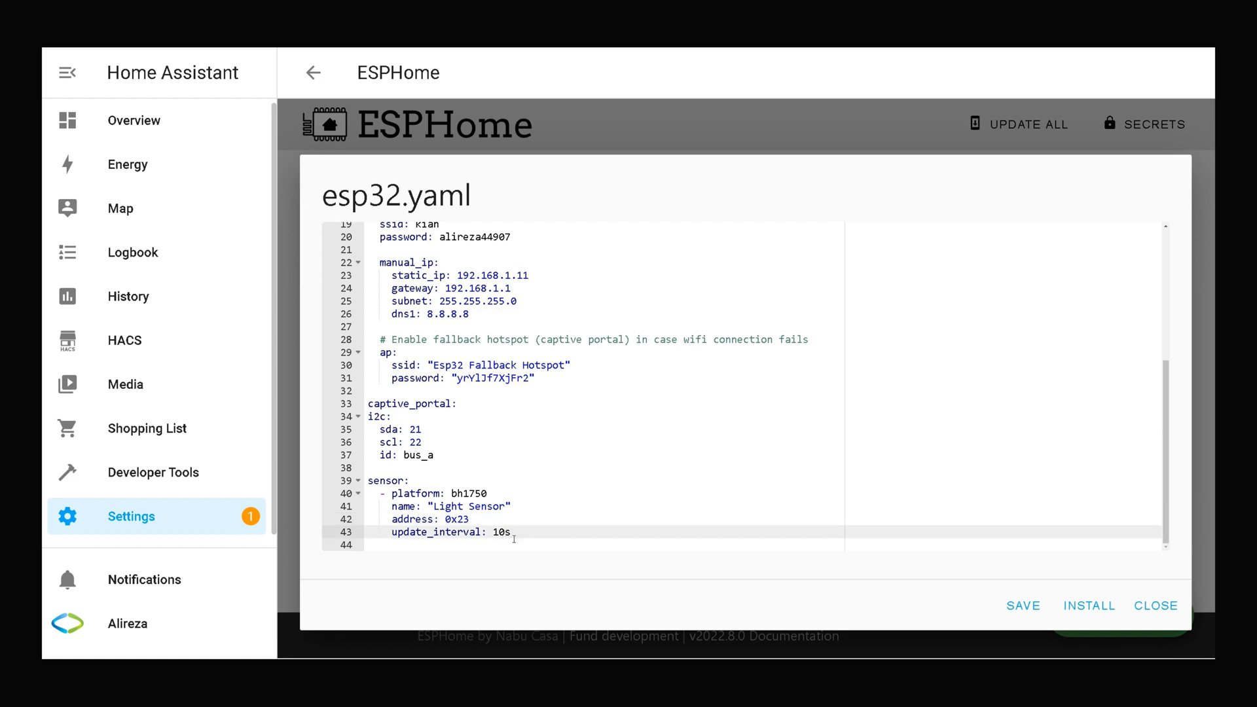
pyautogui.press('BackSpace')
pyautogui.press('BackSpace')
pyautogui.write('5')
pyautogui.moveTo(491, 487)
pyautogui.mouseDown()
pyautogui.moveTo(338, 378)
pyautogui.moveTo(447, 504)
pyautogui.moveTo(524, 545)
pyautogui.mouseUp()
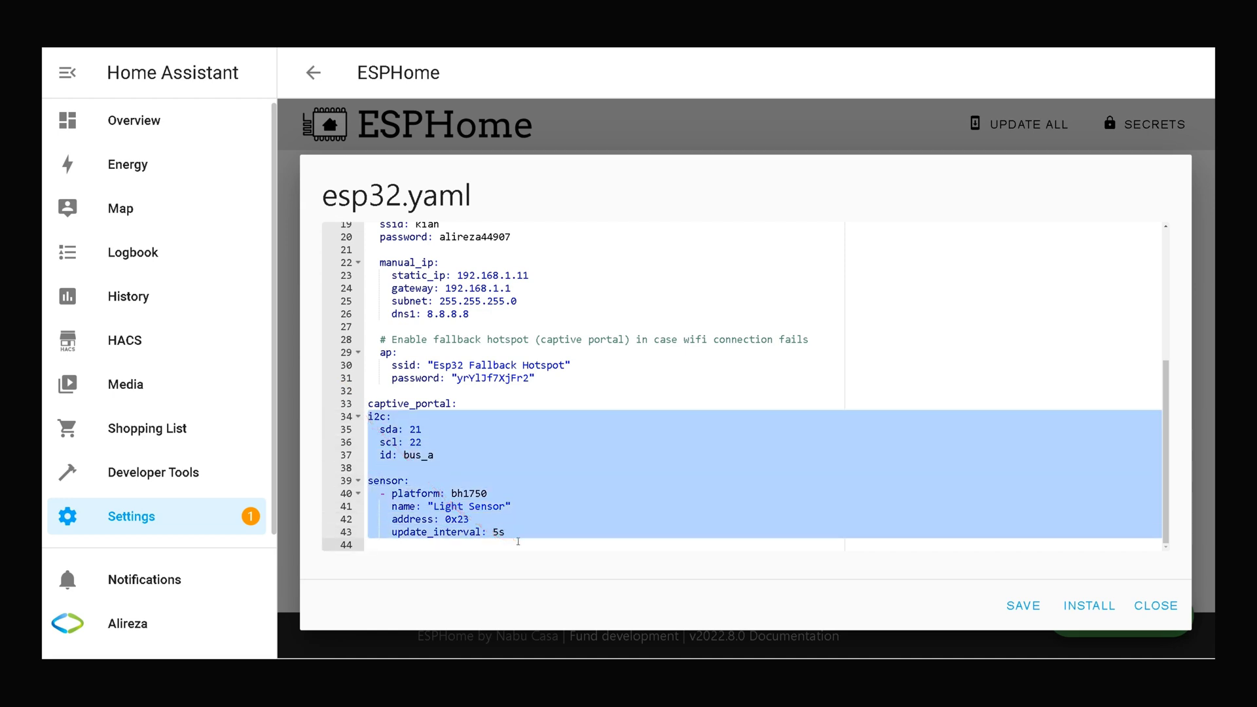
# Step: Save esp32.yaml, install it wirelessly, and stop the log once the Light Sensor reports lux
pyautogui.click(817, 478)
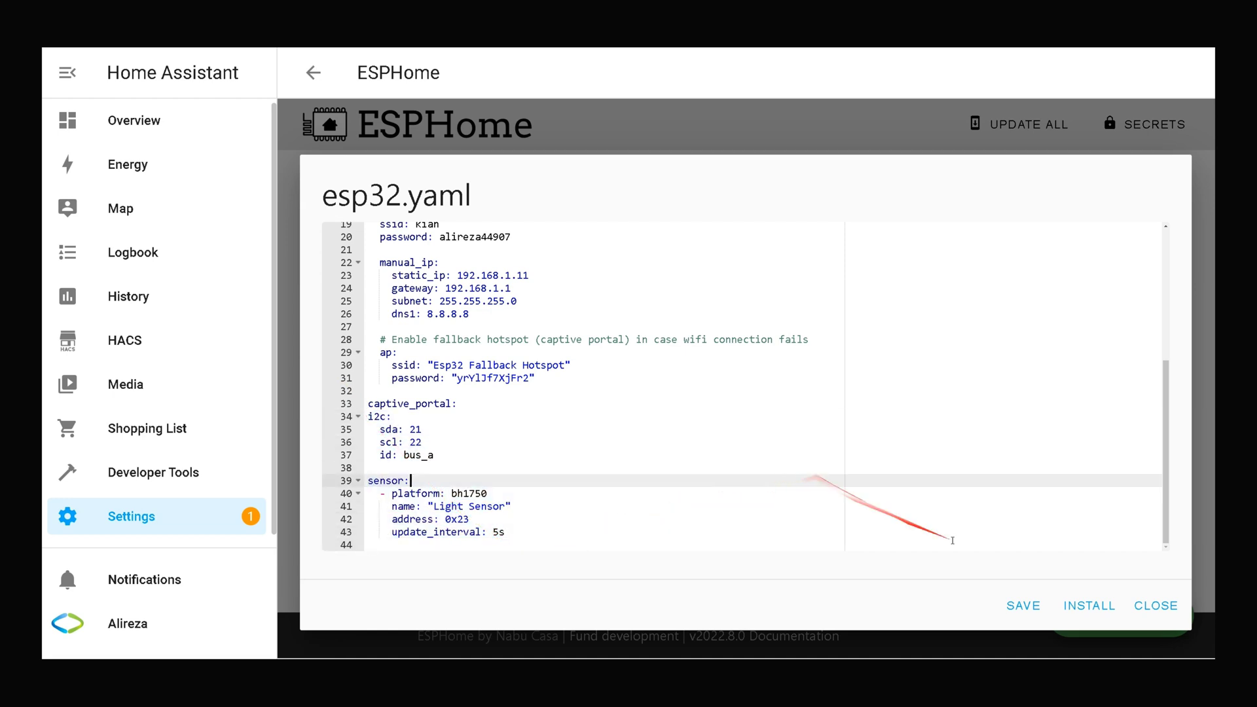
pyautogui.click(1079, 608)
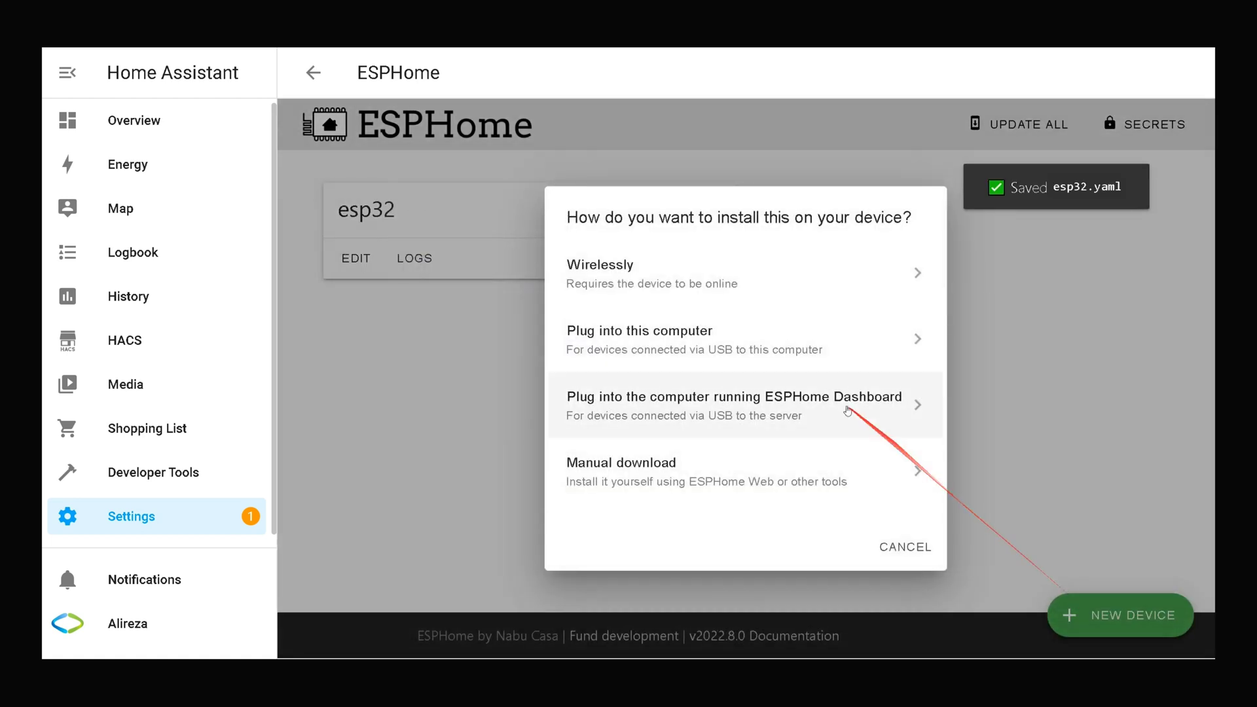
pyautogui.click(703, 278)
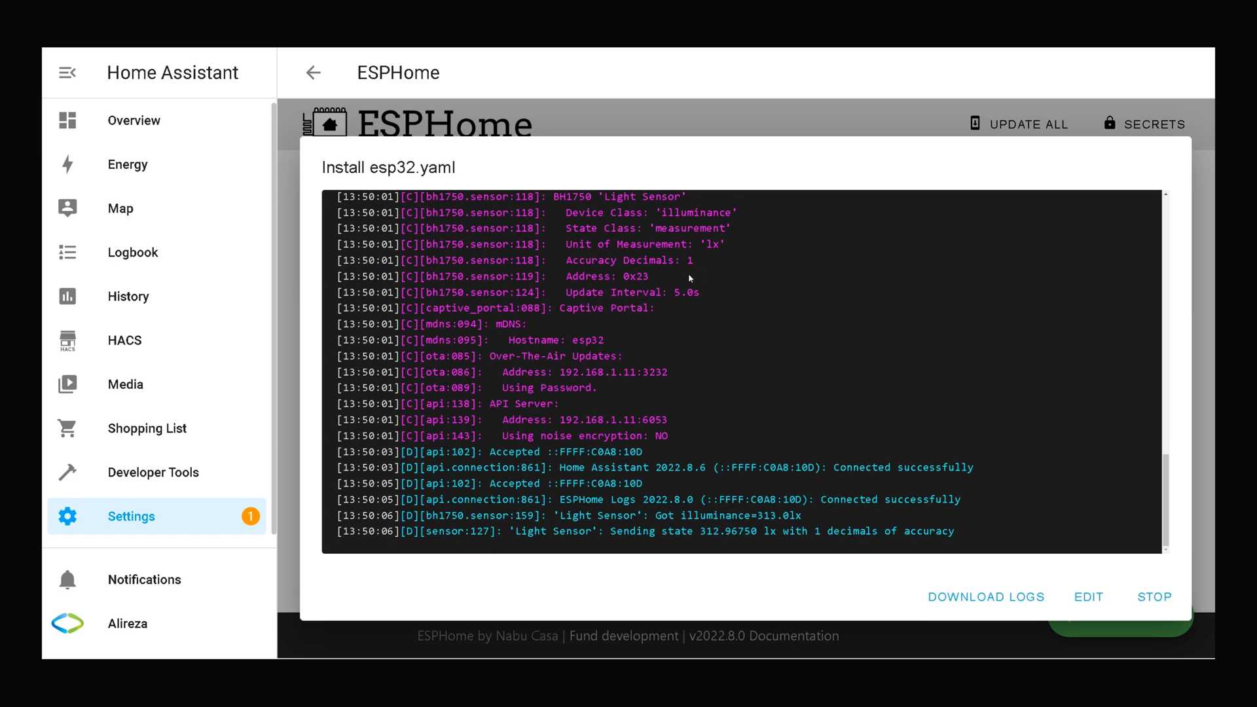
pyautogui.click(1150, 597)
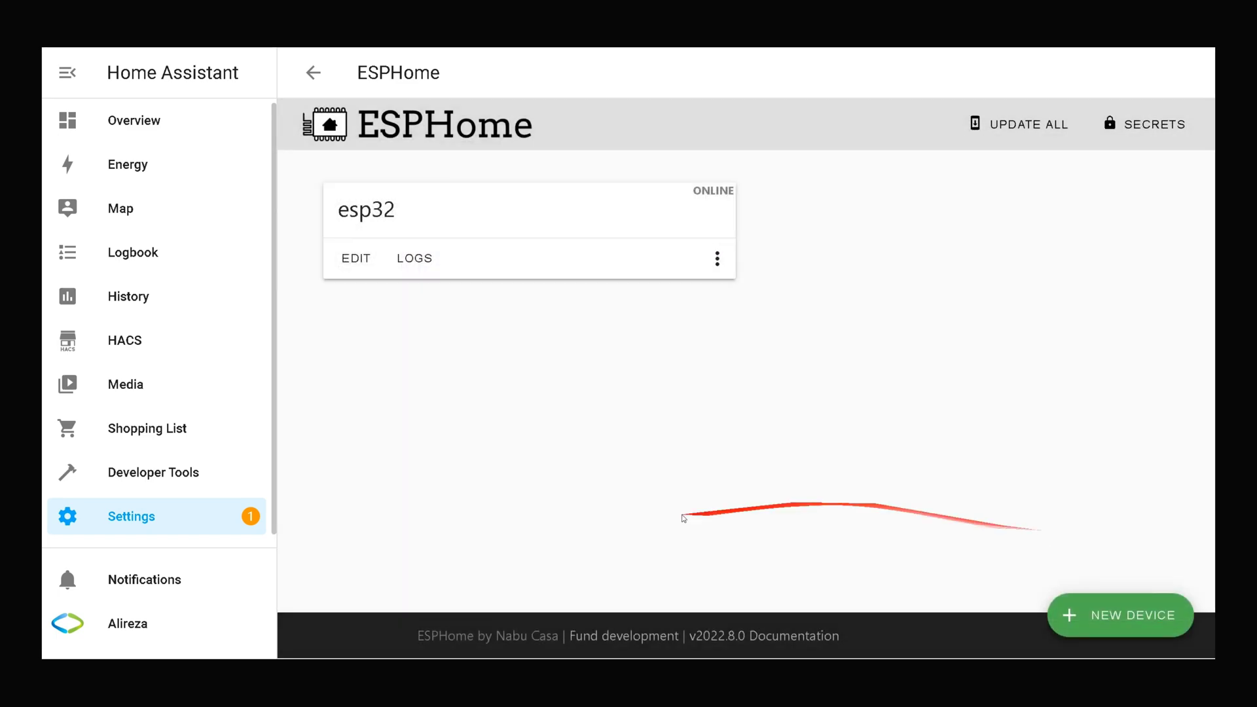
# Step: Delete the esp32 ESPHome integration from Settings > Devices & Services
pyautogui.click(119, 527)
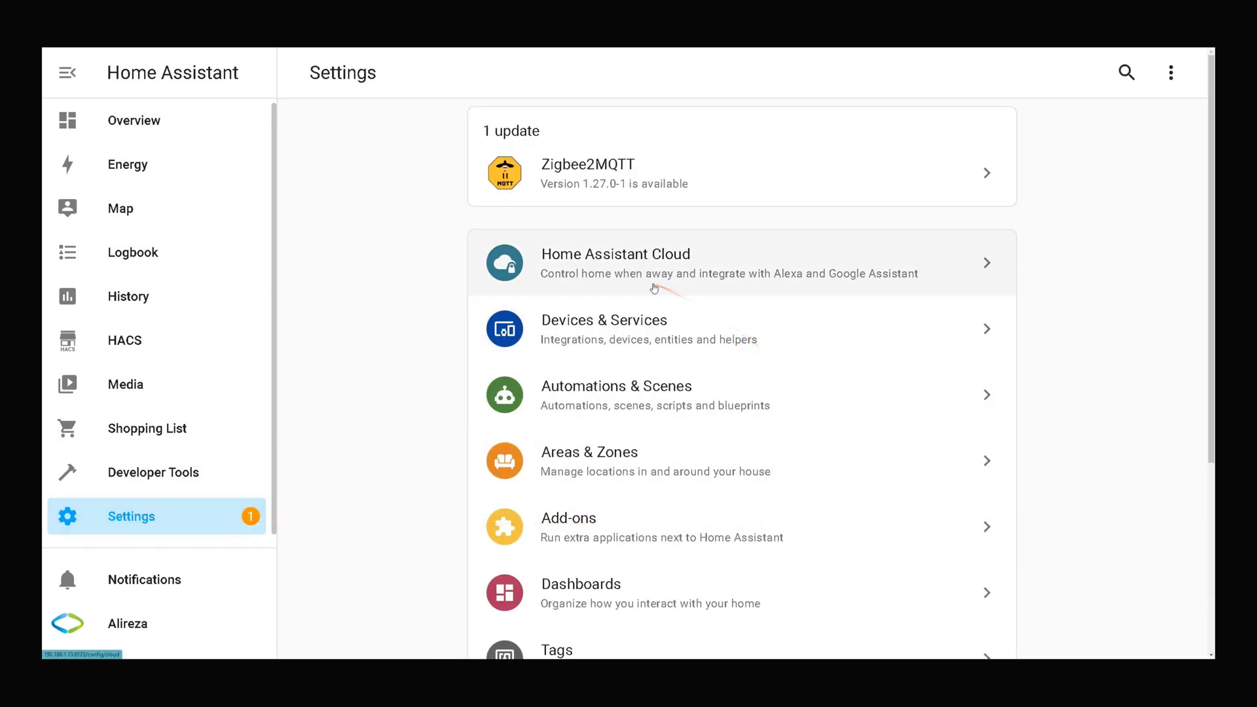
pyautogui.click(653, 327)
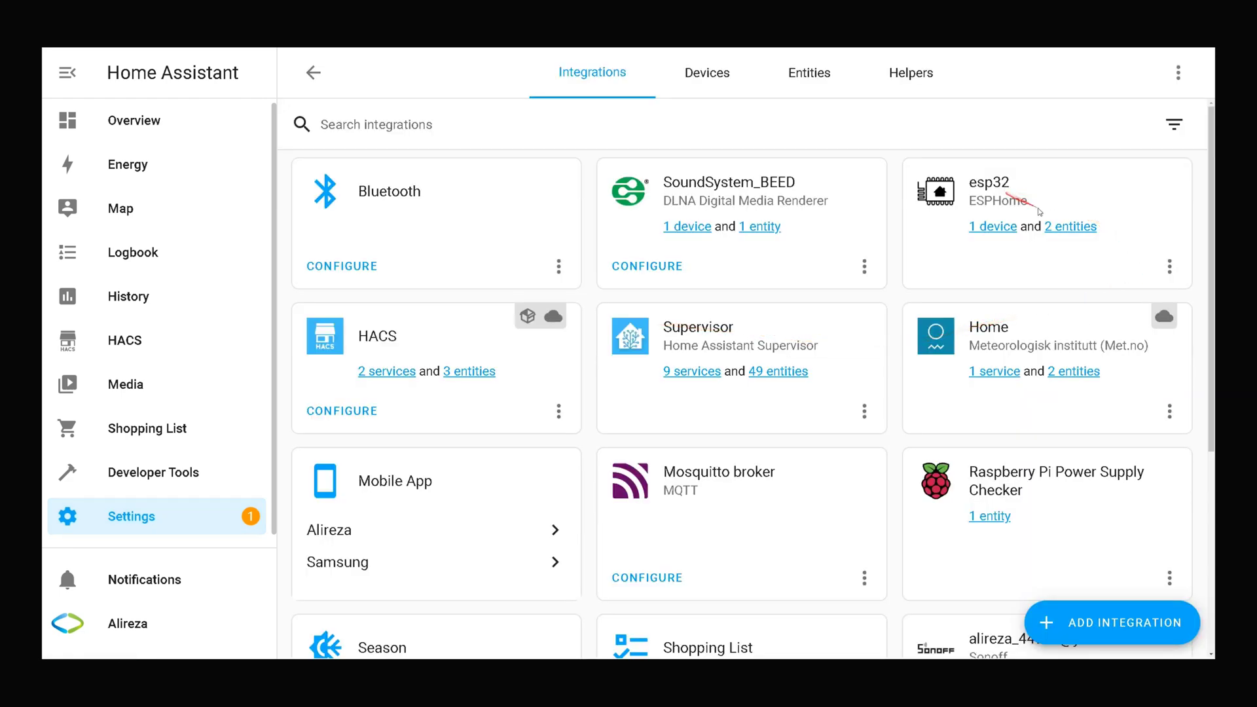
pyautogui.click(1170, 267)
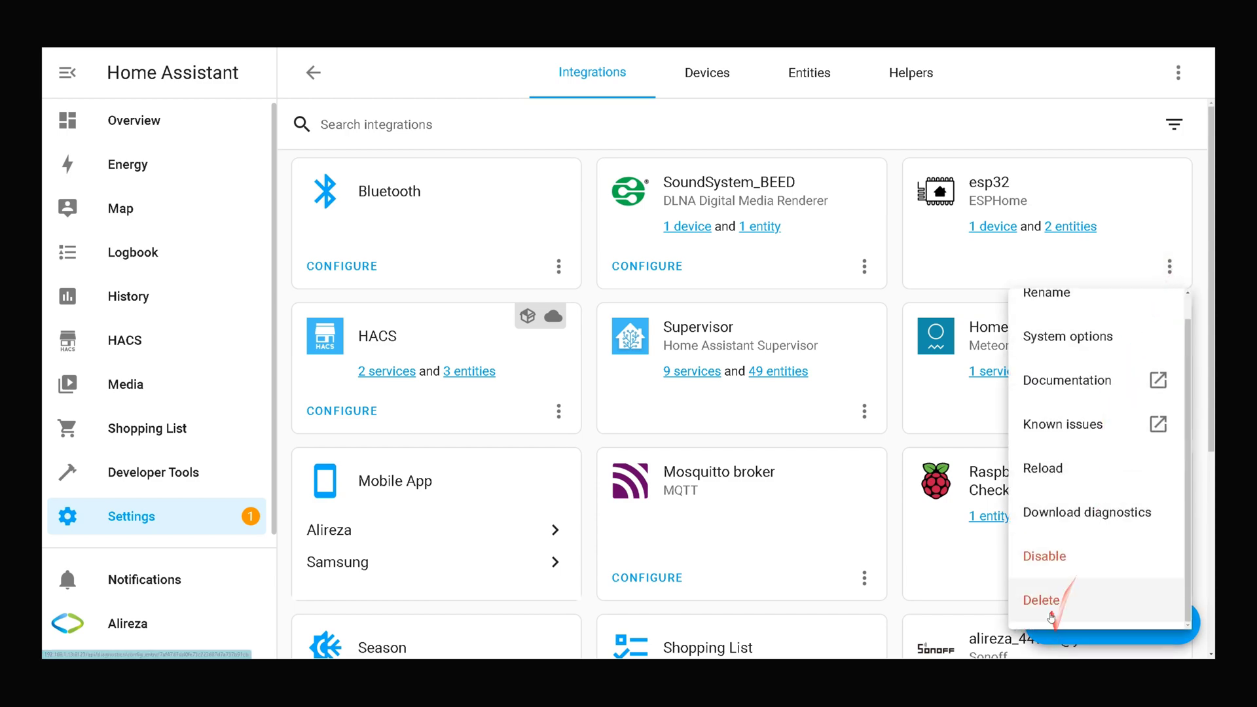
pyautogui.click(1046, 600)
pyautogui.click(759, 399)
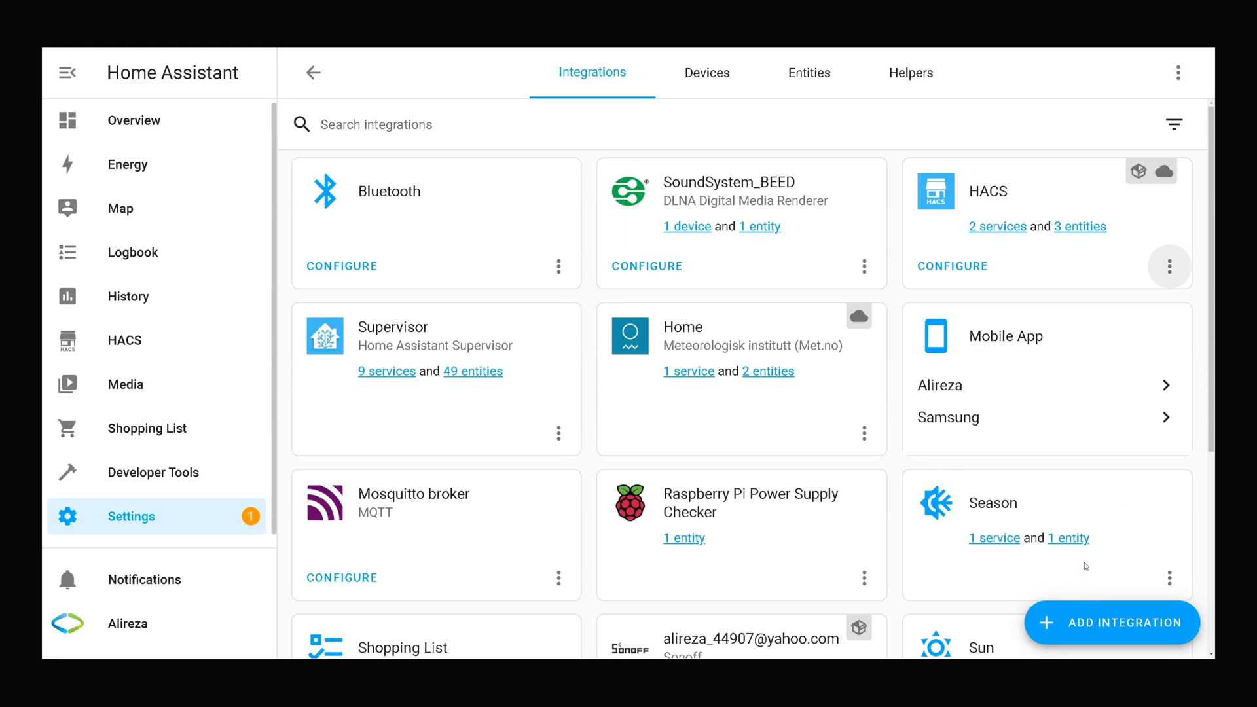
# Step: Add the ESPHome integration for host 192.168.1.11 on port 6053, leaving the area unassigned
pyautogui.click(1105, 628)
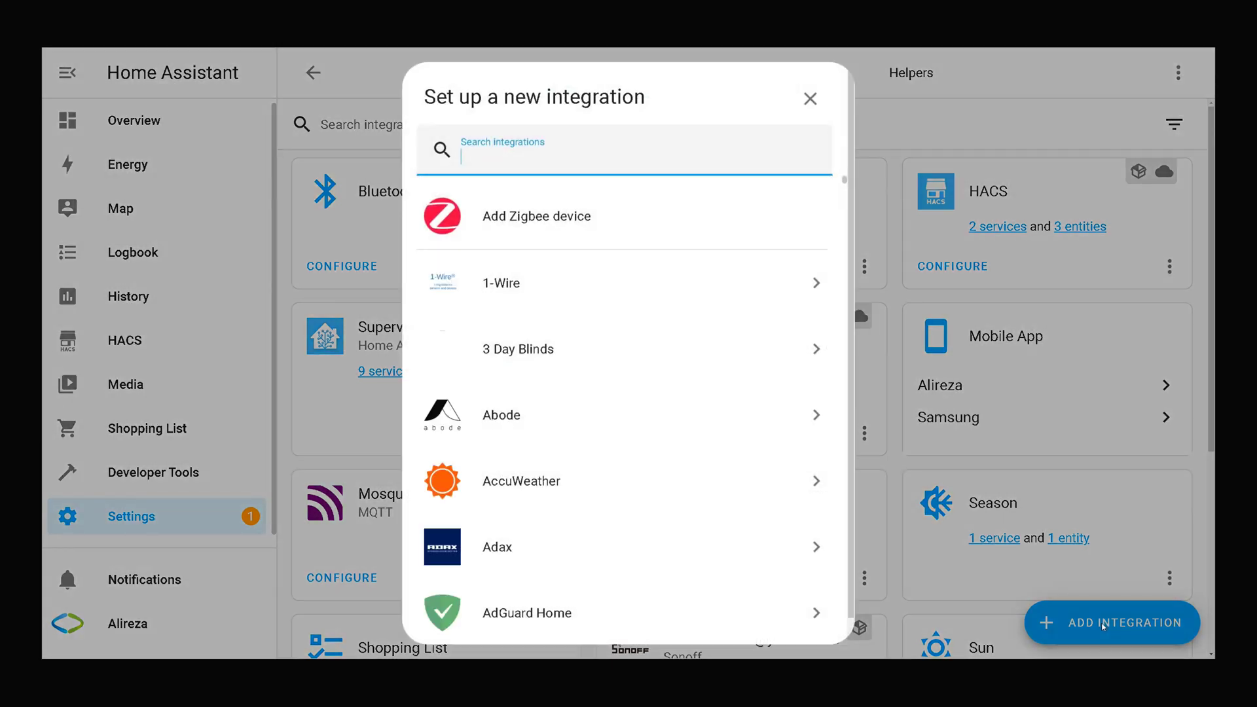
pyautogui.write('esp')
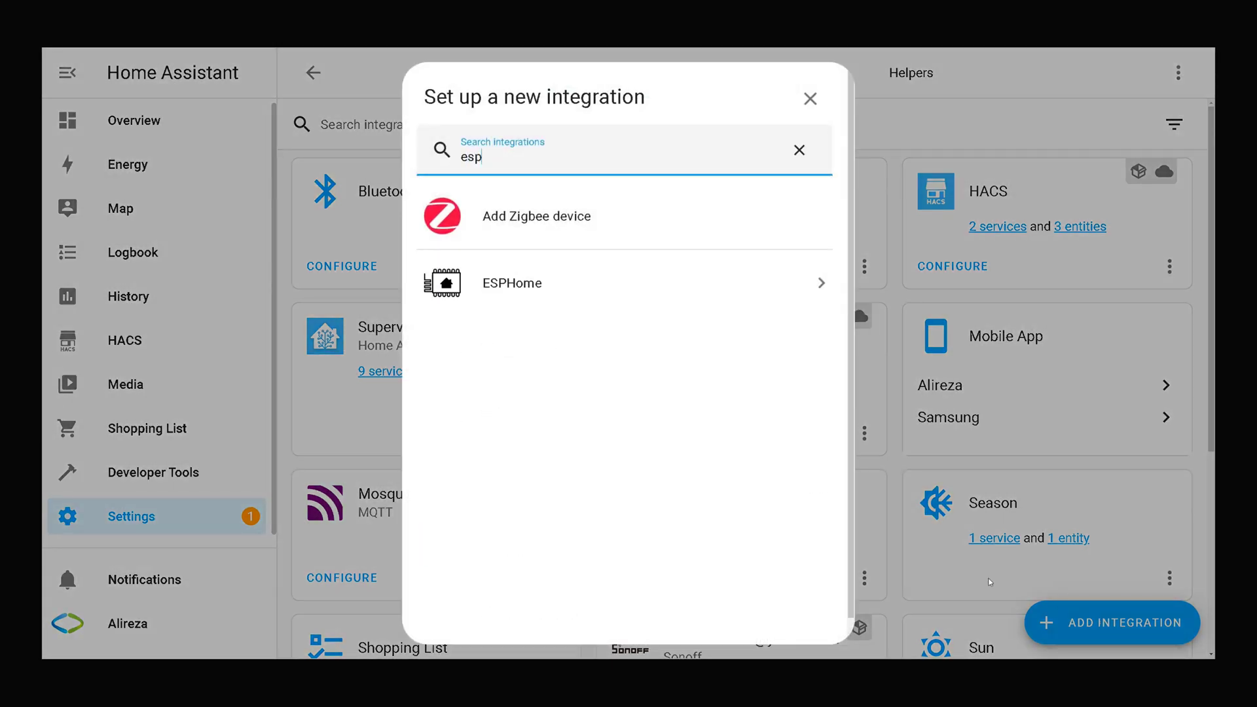
pyautogui.click(525, 313)
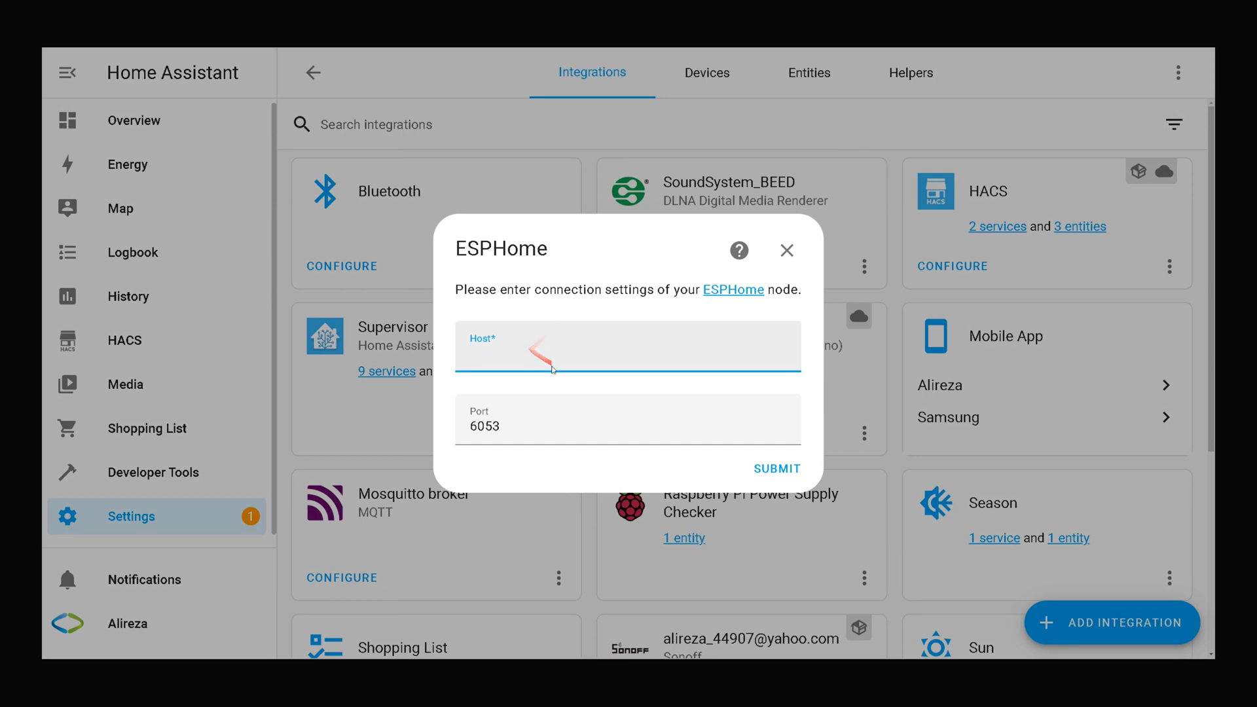
pyautogui.write('192.168.1.11')
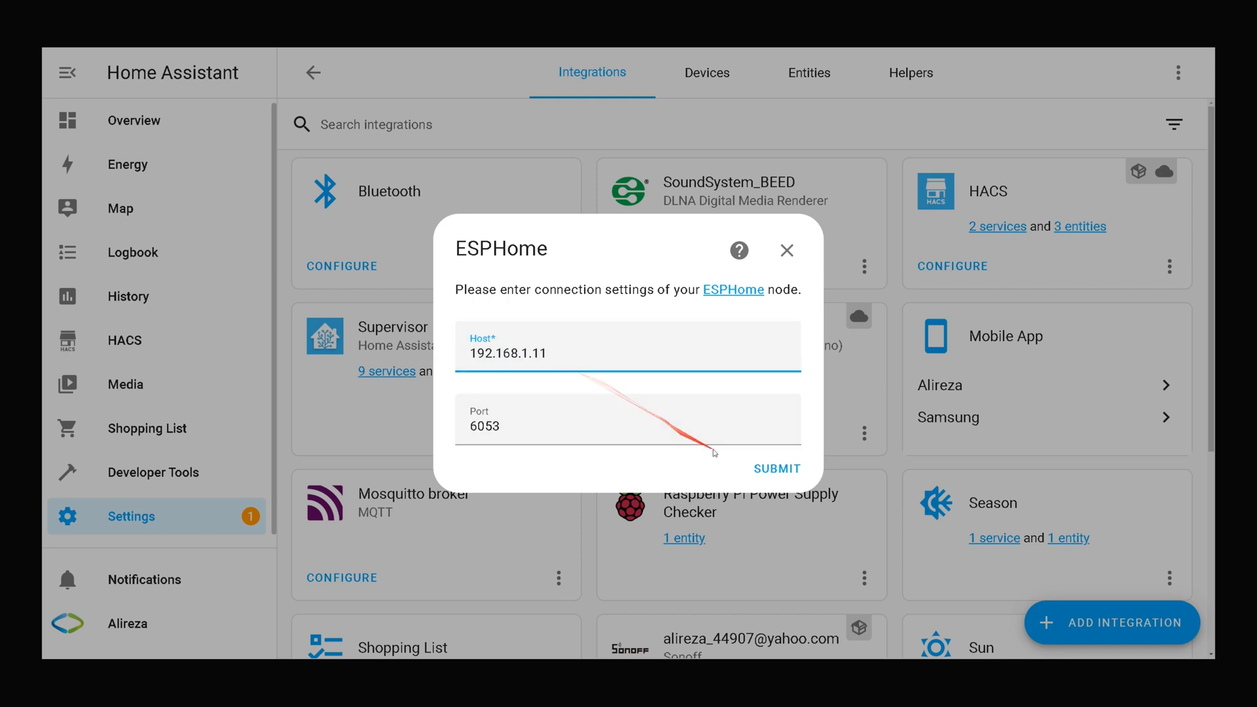
pyautogui.click(768, 470)
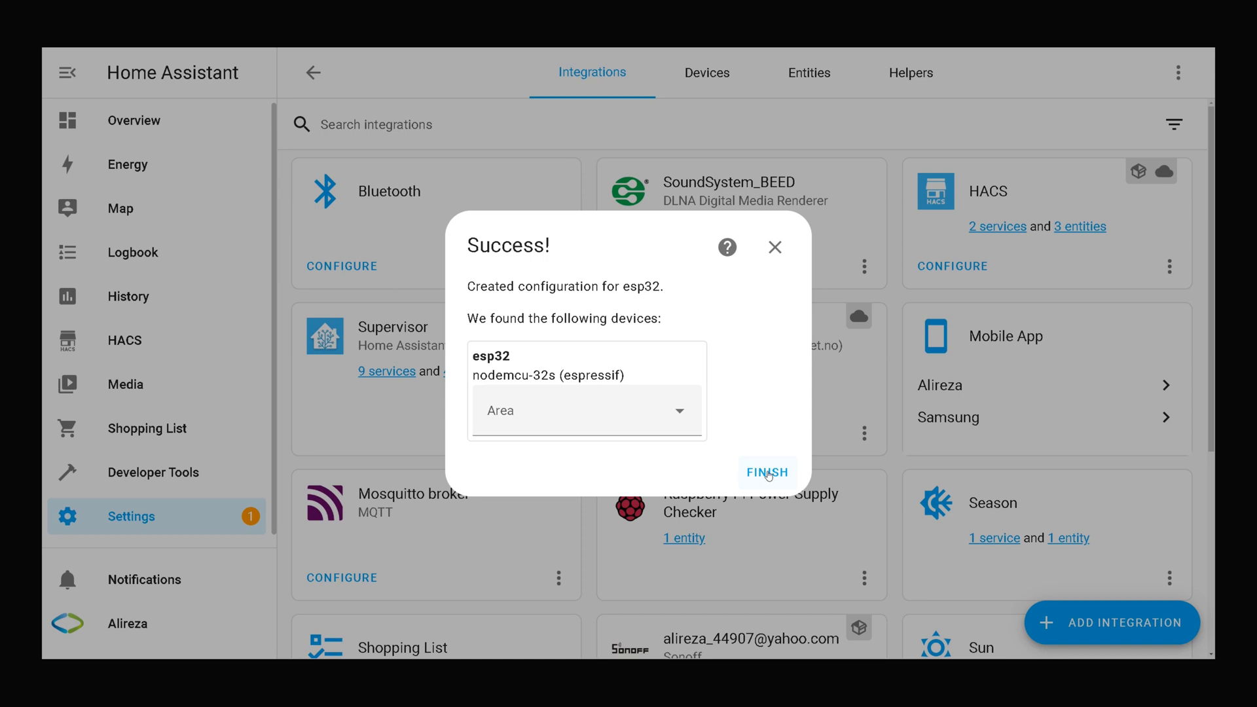
pyautogui.click(681, 411)
pyautogui.click(729, 400)
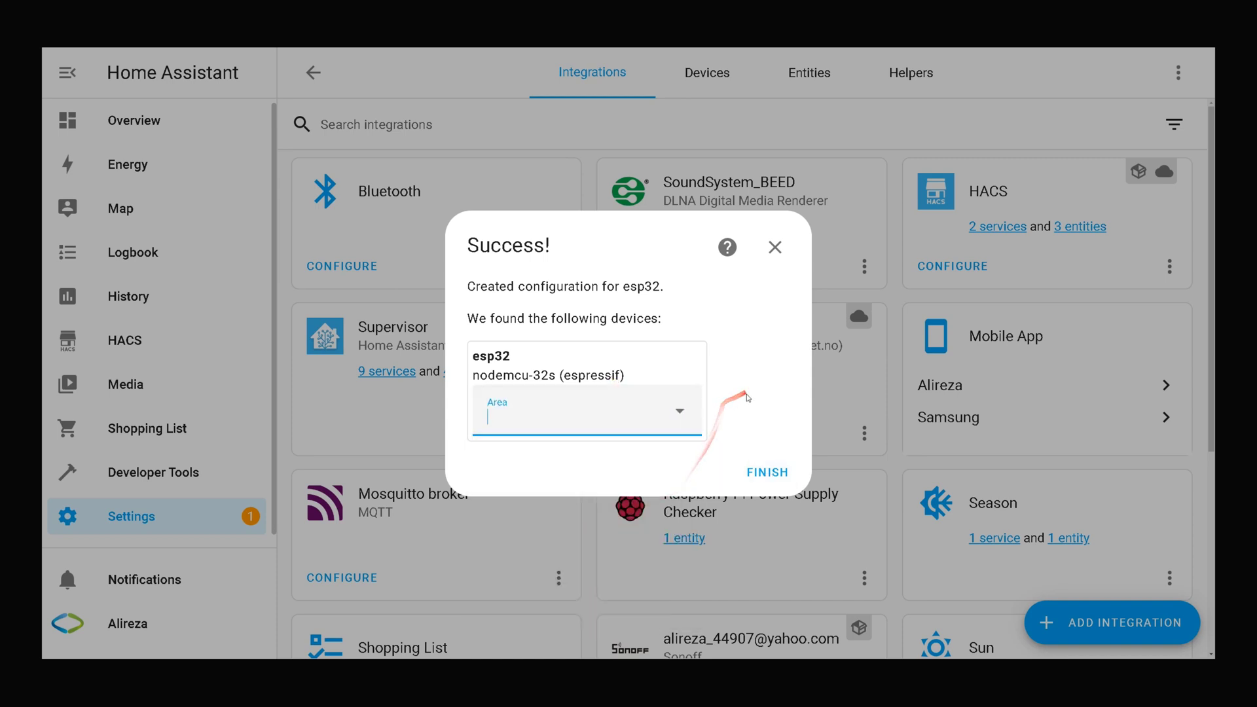
pyautogui.click(779, 474)
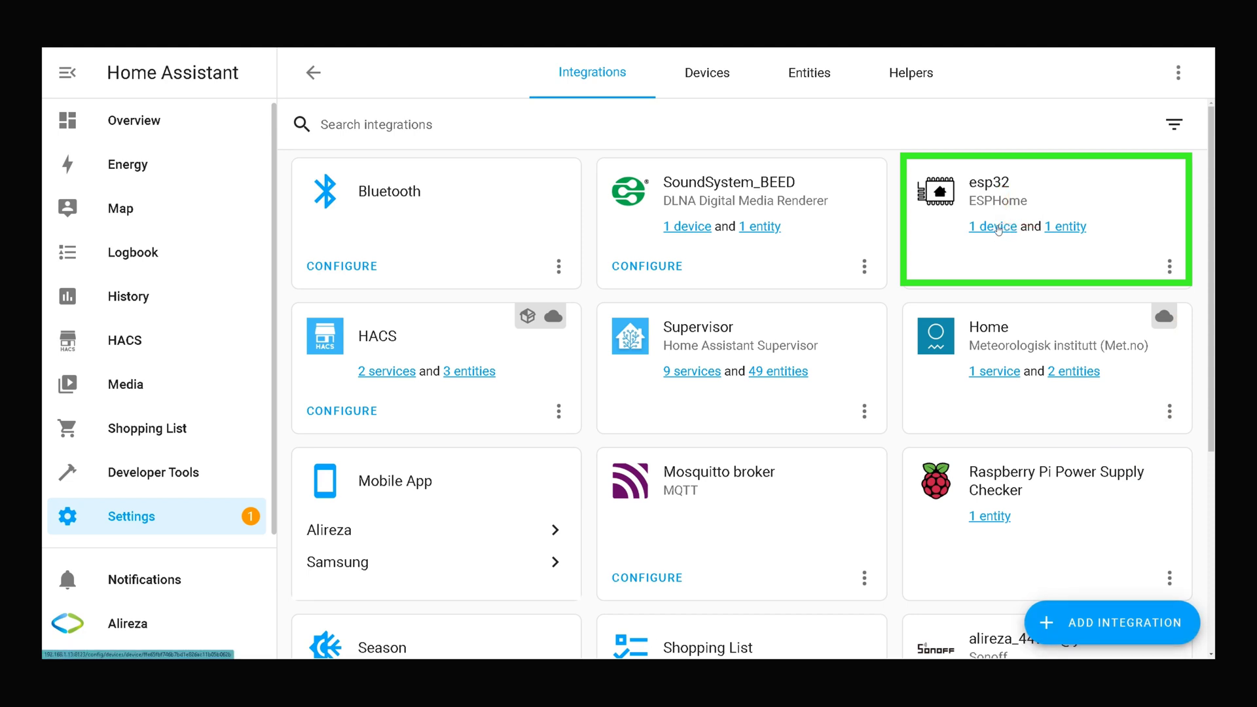
# Step: Open the esp32 device page via the '1 device' link, showing the Light Sensor at 315.7 lx
pyautogui.click(997, 227)
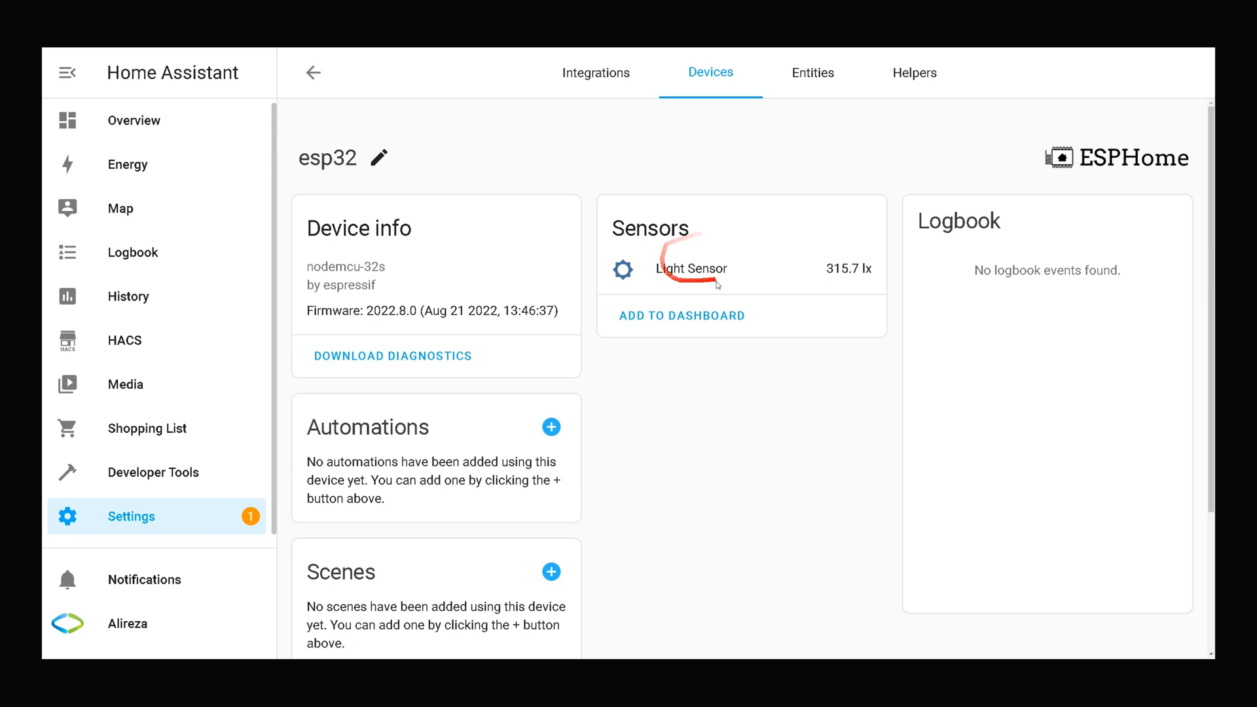